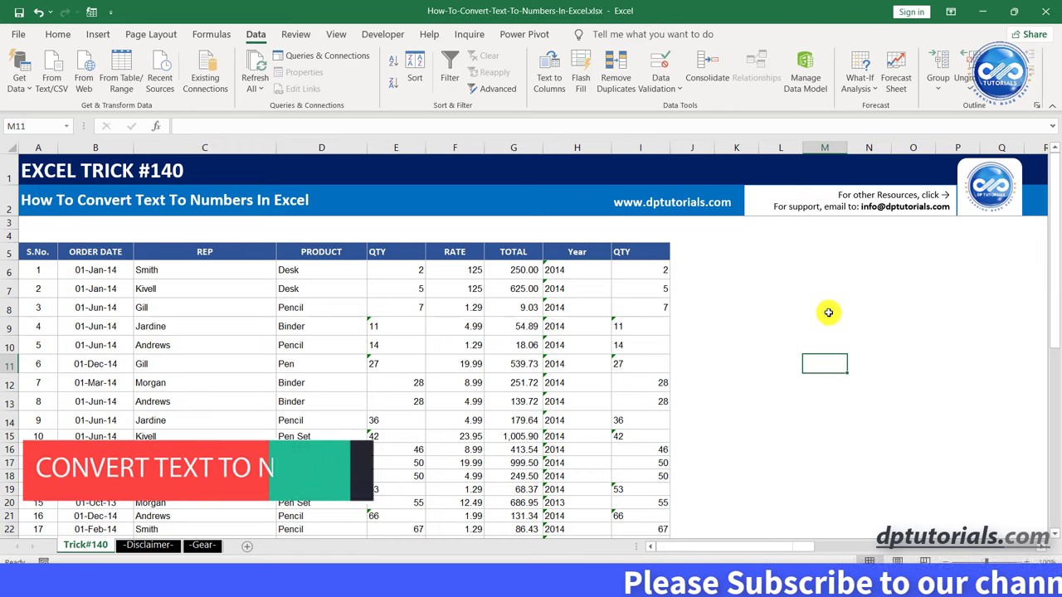
Switch to the Home ribbon and select empty cell O9 beside the sales table
{"action": "left_click", "coordinate": [57, 34]}
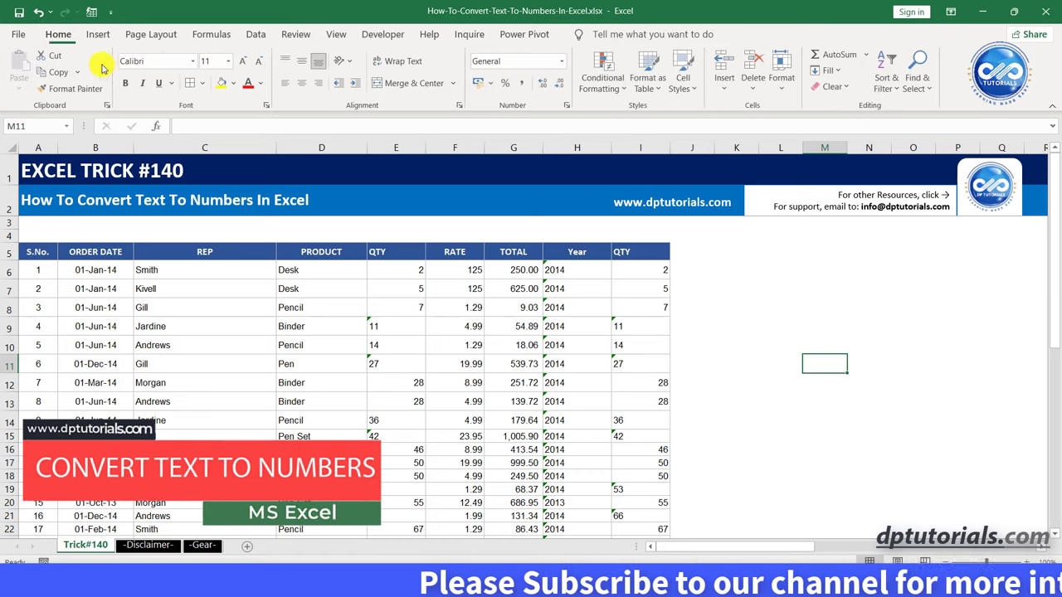
{"action": "left_click", "coordinate": [904, 328]}
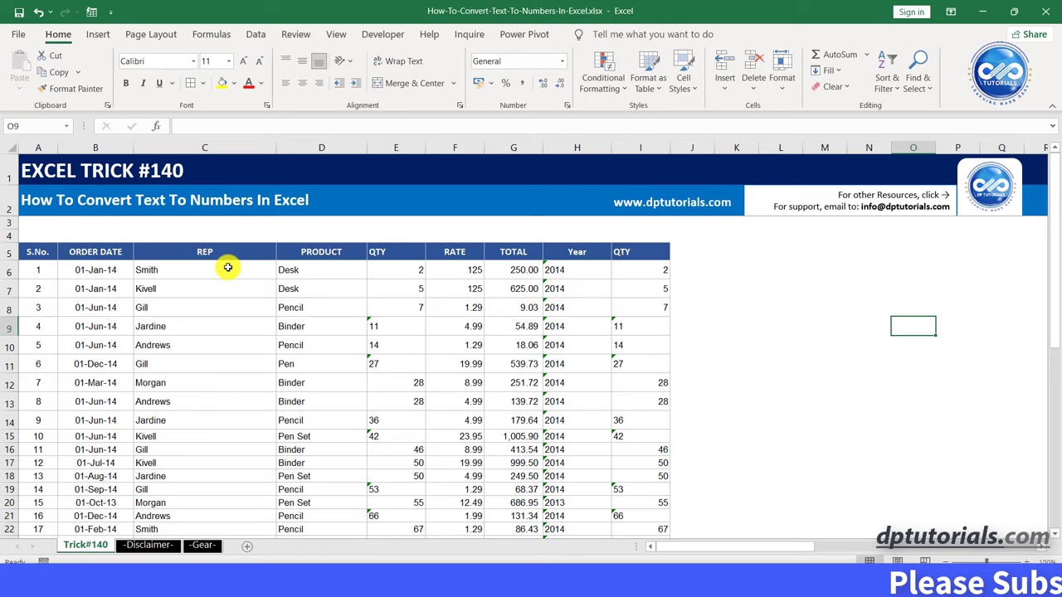
{"action": "left_click_drag", "start_coordinate": [227, 268], "coordinate": [295, 496]}
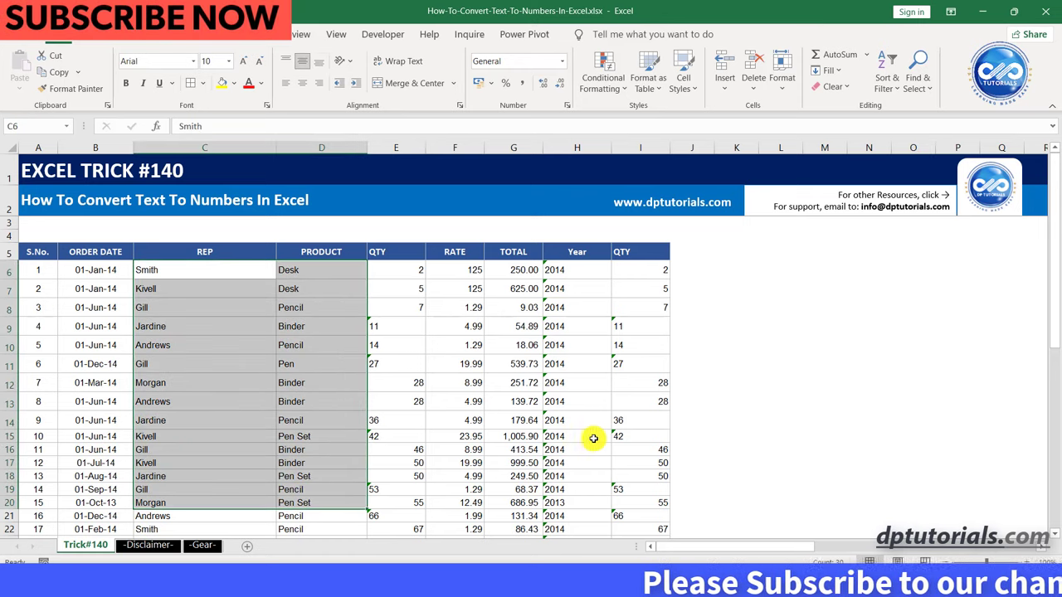
{"action": "left_click", "coordinate": [799, 359]}
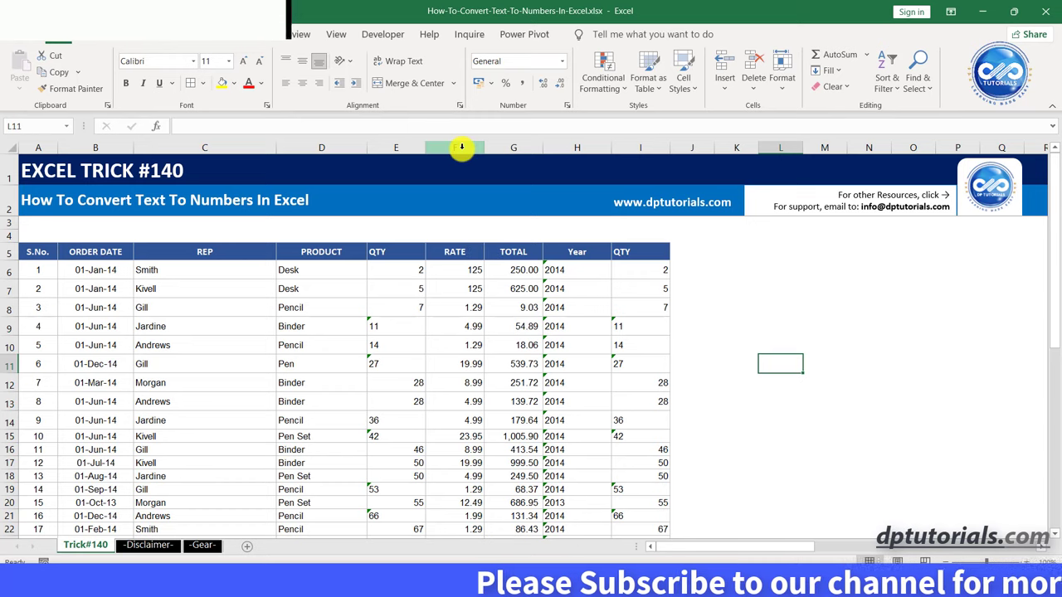
{"action": "left_click_drag", "start_coordinate": [462, 147], "coordinate": [496, 150]}
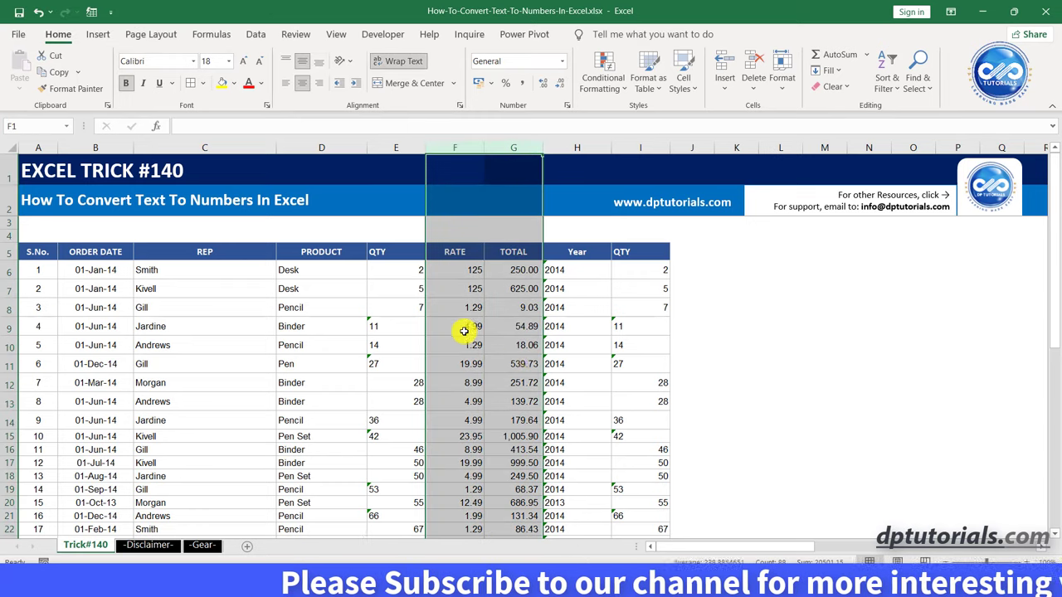
{"action": "scroll", "coordinate": [483, 401], "scroll_direction": "down", "scroll_amount": 7}
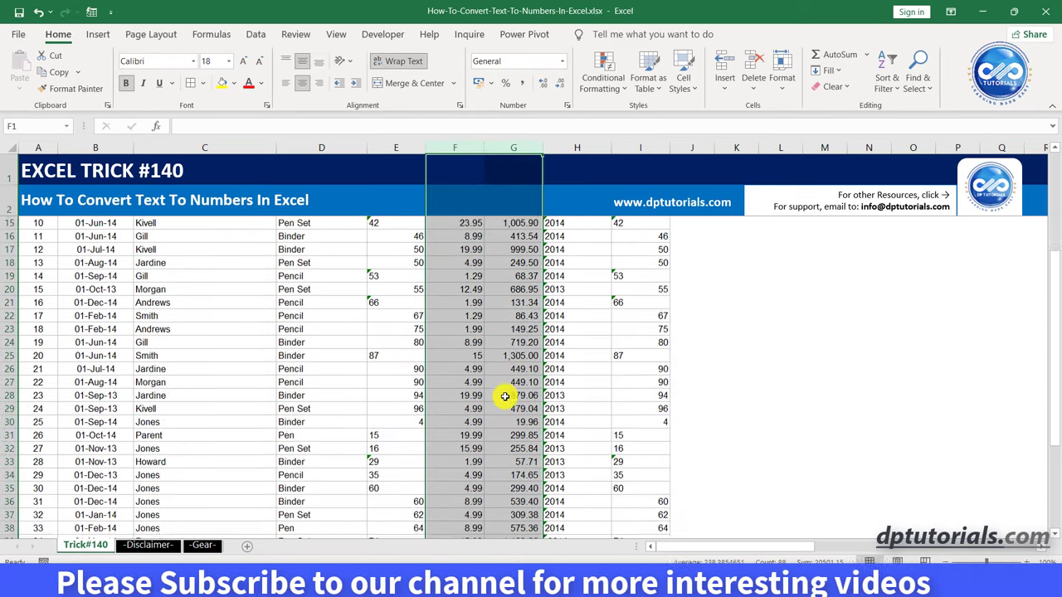
{"action": "scroll", "coordinate": [505, 397], "scroll_direction": "up", "scroll_amount": 7}
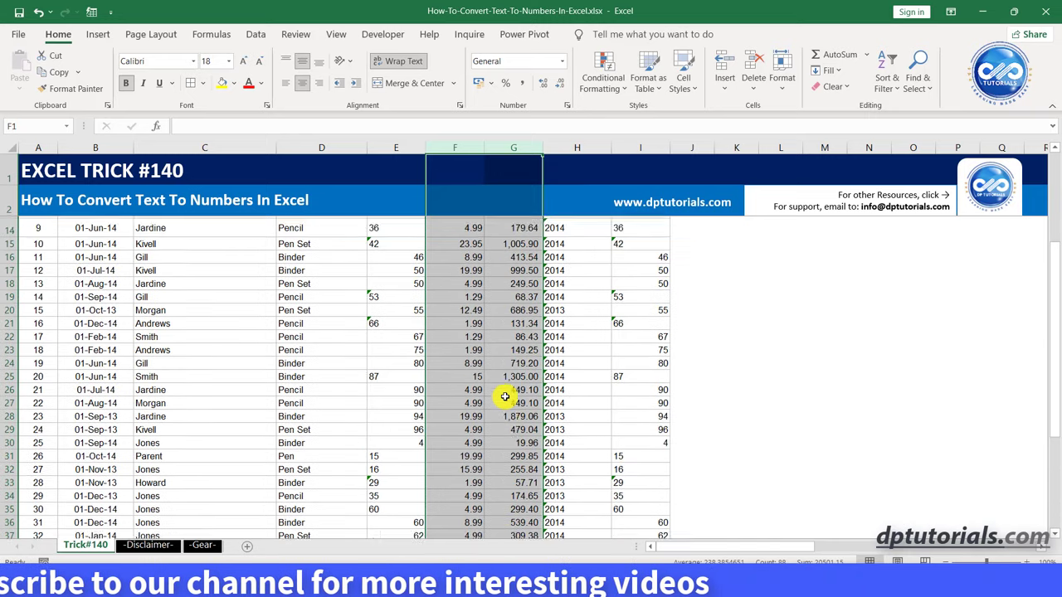
{"action": "left_click", "coordinate": [776, 363]}
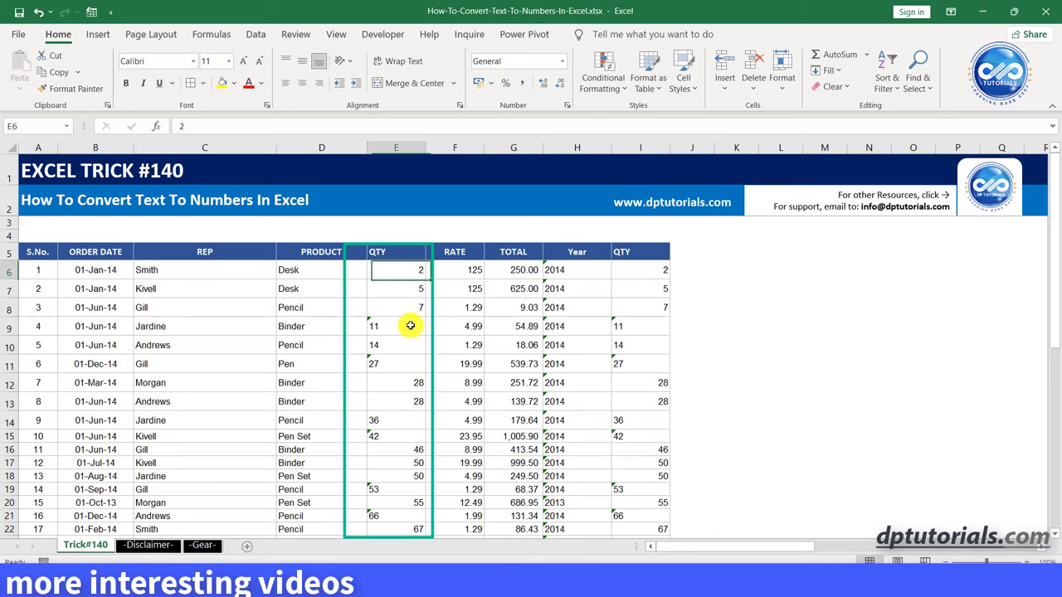
{"action": "left_click", "coordinate": [398, 419], "text": "shift"}
{"action": "left_click_drag", "start_coordinate": [642, 270], "coordinate": [652, 477]}
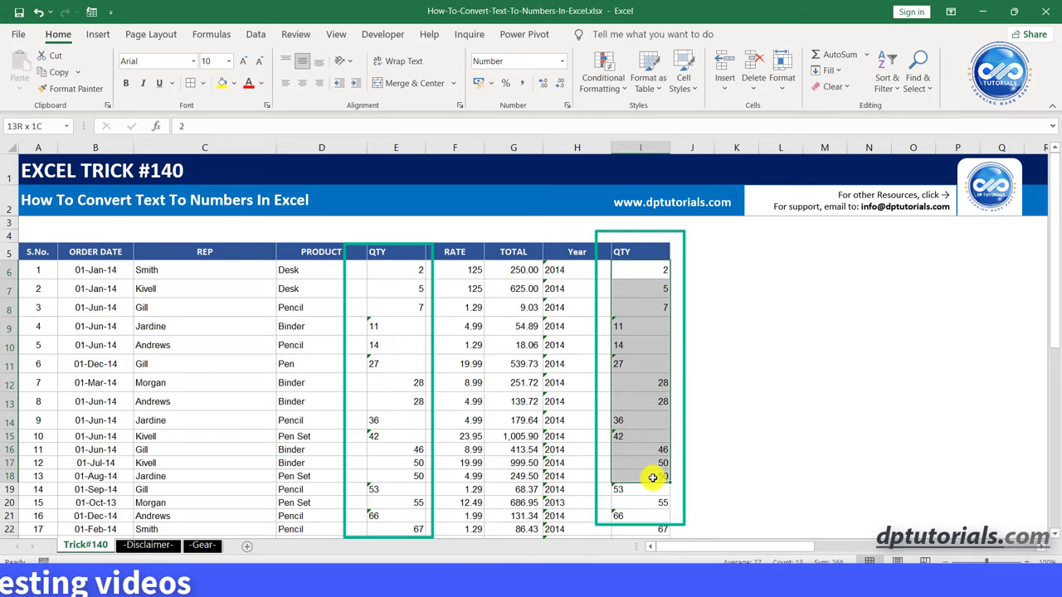
{"action": "left_click", "coordinate": [407, 380]}
{"action": "scroll", "coordinate": [407, 395], "scroll_direction": "down", "scroll_amount": 2}
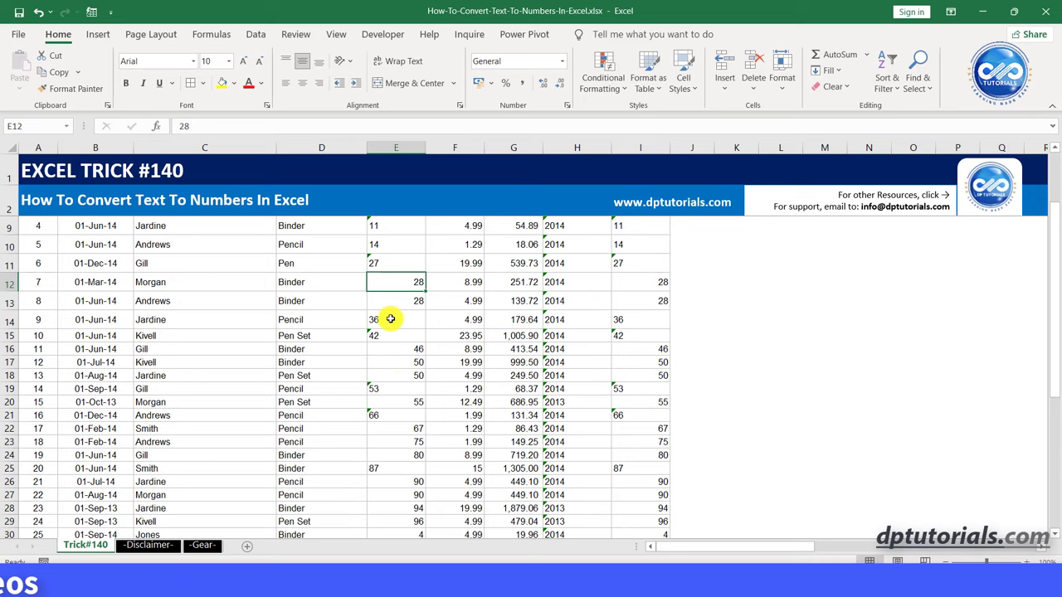
{"action": "scroll", "coordinate": [387, 376], "scroll_direction": "down", "scroll_amount": 1}
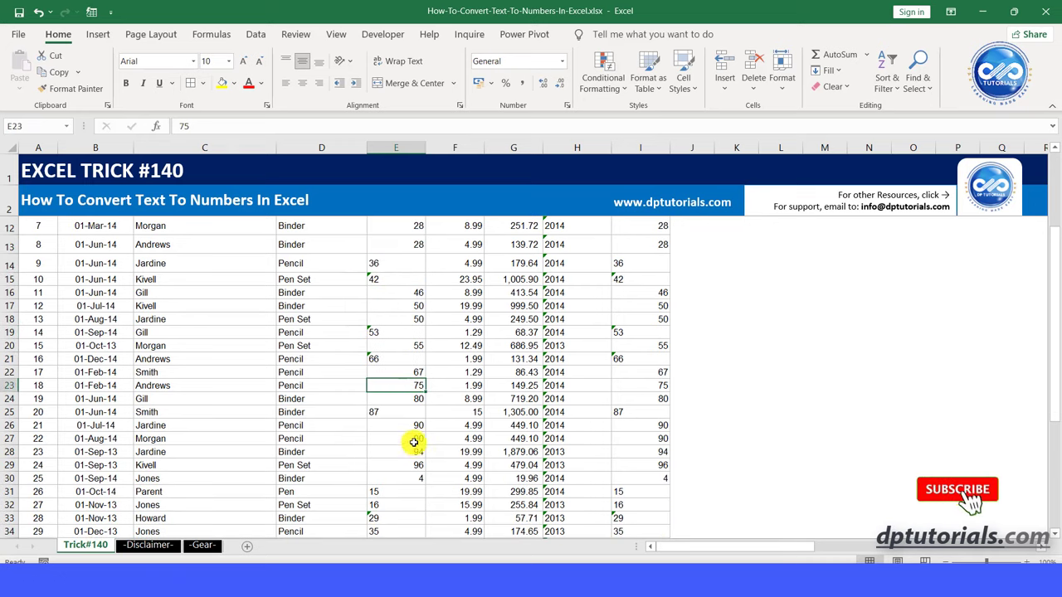
{"action": "left_click", "coordinate": [405, 415]}
{"action": "scroll", "coordinate": [405, 414], "scroll_direction": "up", "scroll_amount": 3}
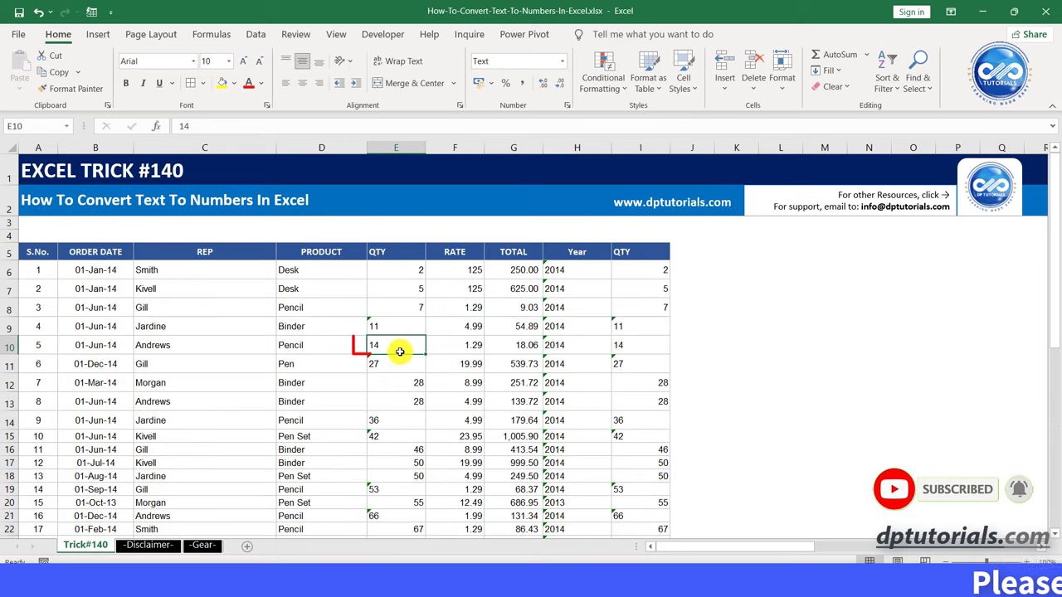
Apply the General number format to QTY column E
{"action": "left_click", "coordinate": [404, 150]}
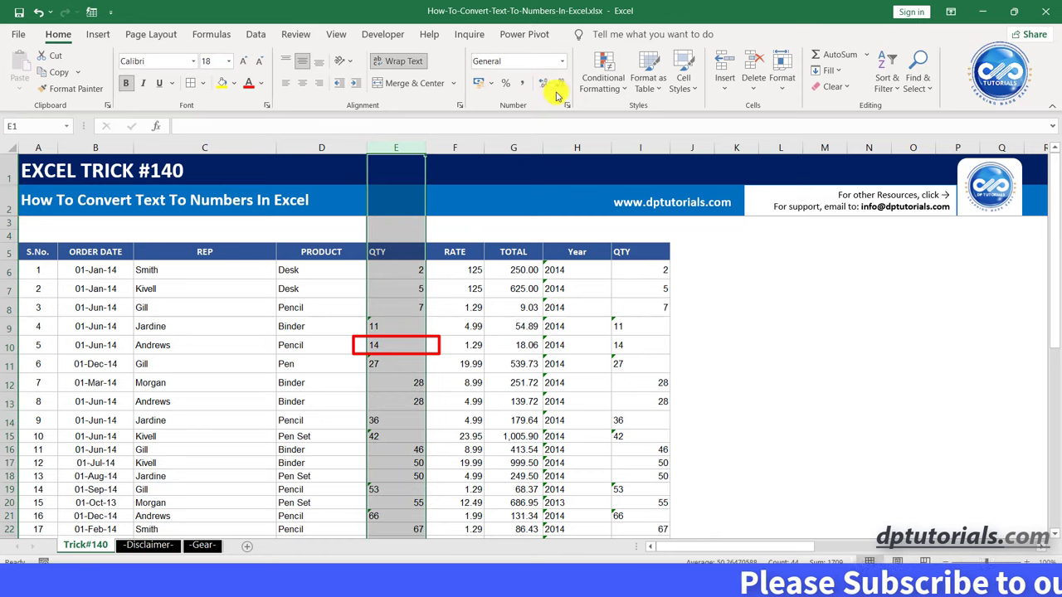
{"action": "left_click", "coordinate": [563, 65]}
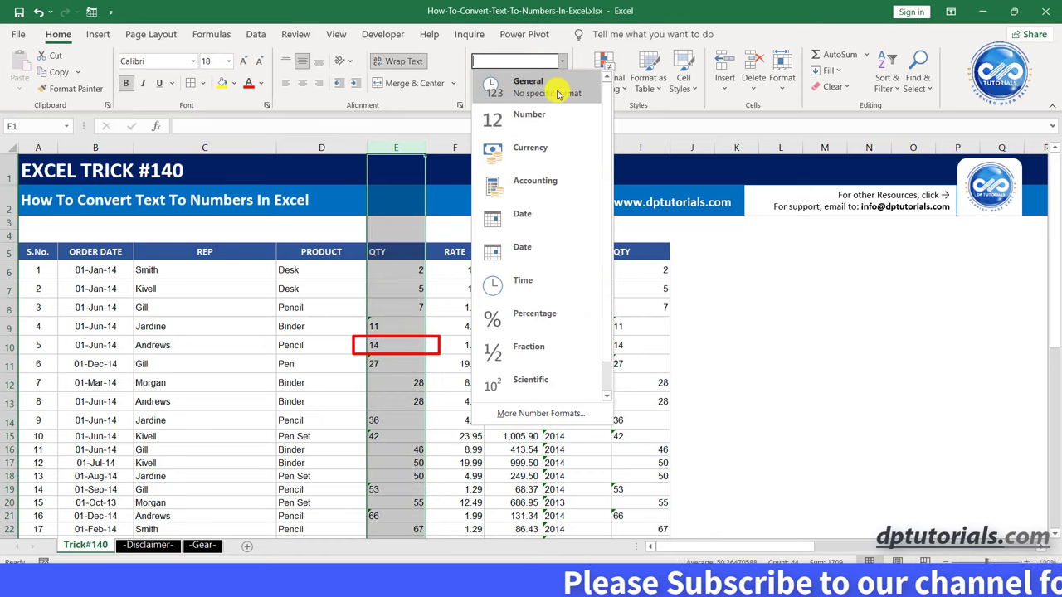
{"action": "left_click", "coordinate": [558, 92]}
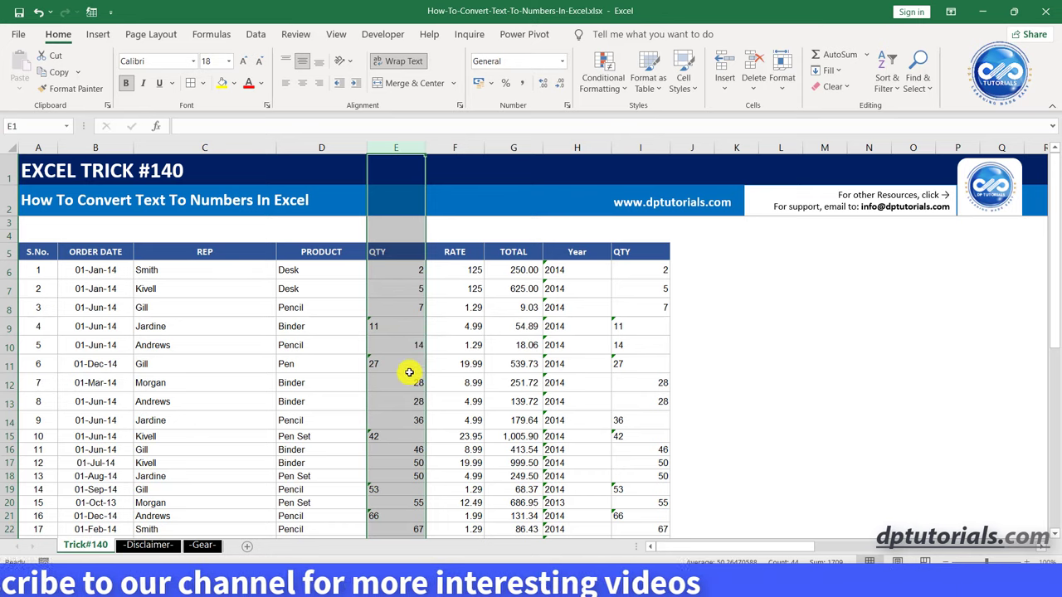
{"action": "scroll", "coordinate": [407, 431], "scroll_direction": "down", "scroll_amount": 5}
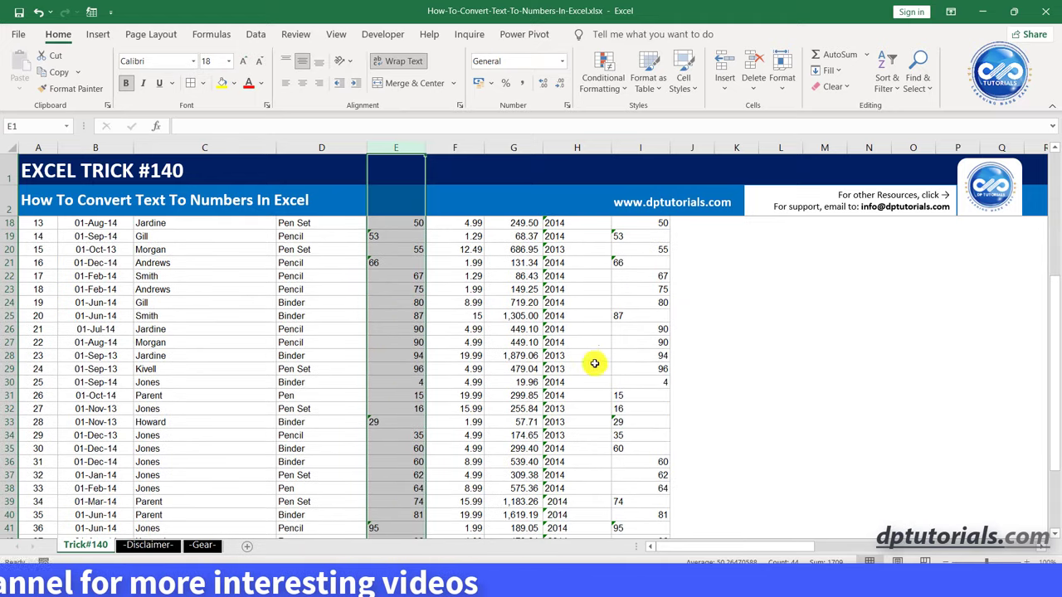
{"action": "scroll", "coordinate": [394, 385], "scroll_direction": "up", "scroll_amount": 5}
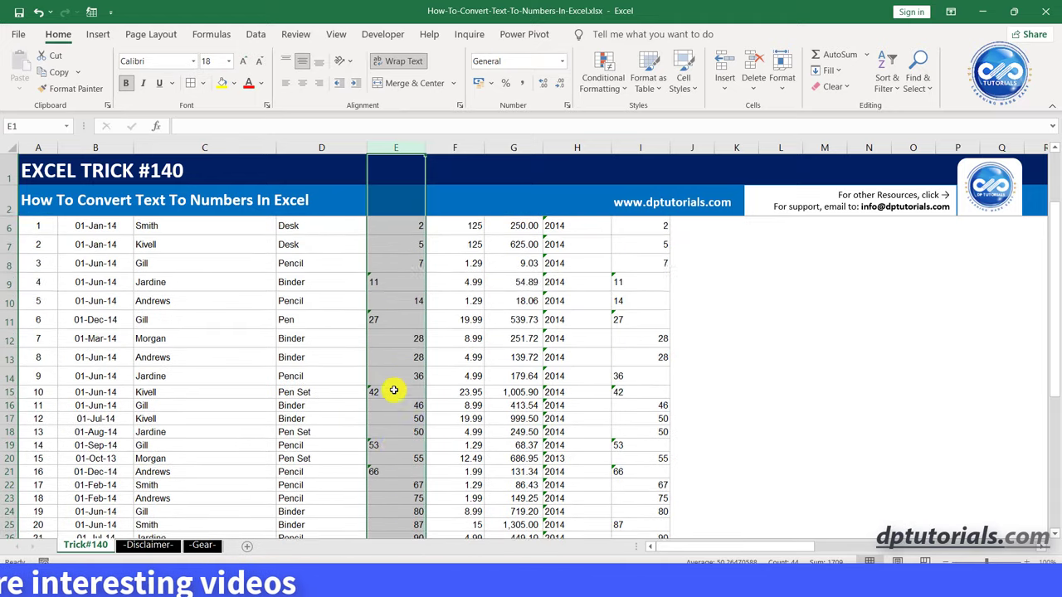
Apply General to QTY column I, then select cell E9 still holding text 11
{"action": "left_click", "coordinate": [639, 148]}
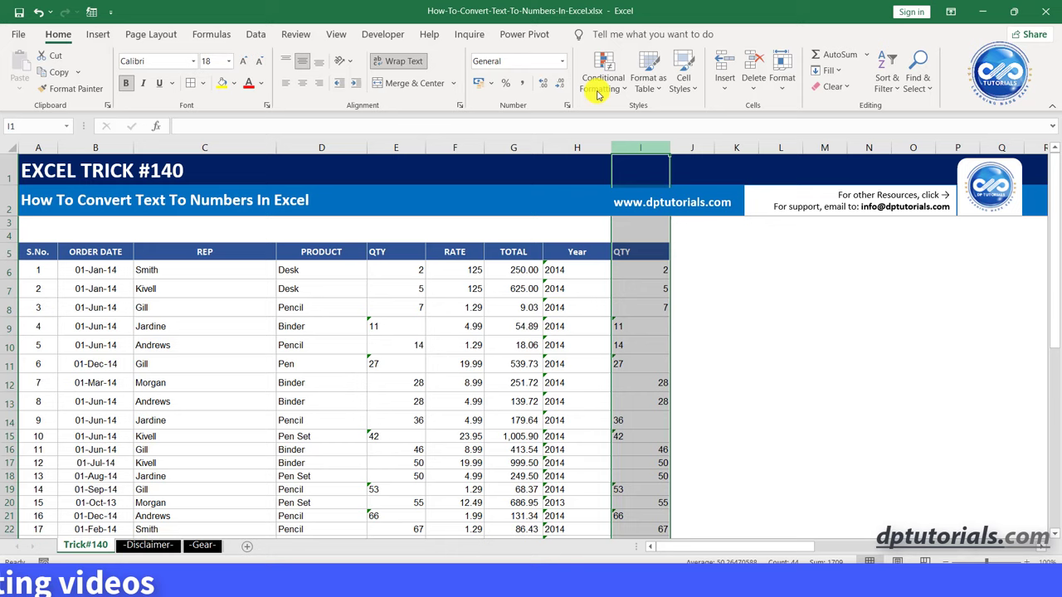
{"action": "left_click", "coordinate": [561, 65]}
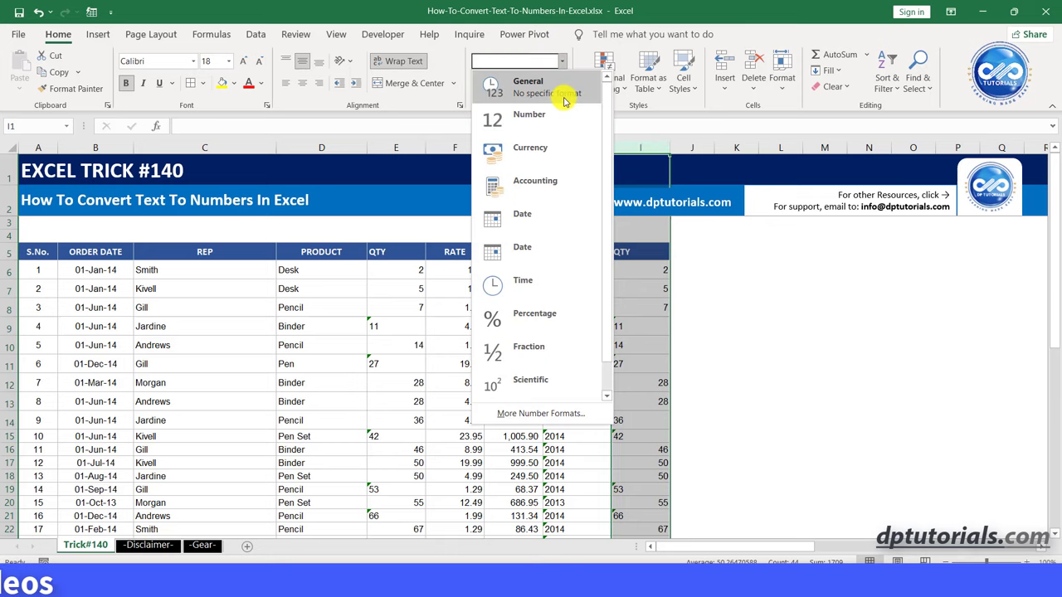
{"action": "left_click", "coordinate": [564, 101]}
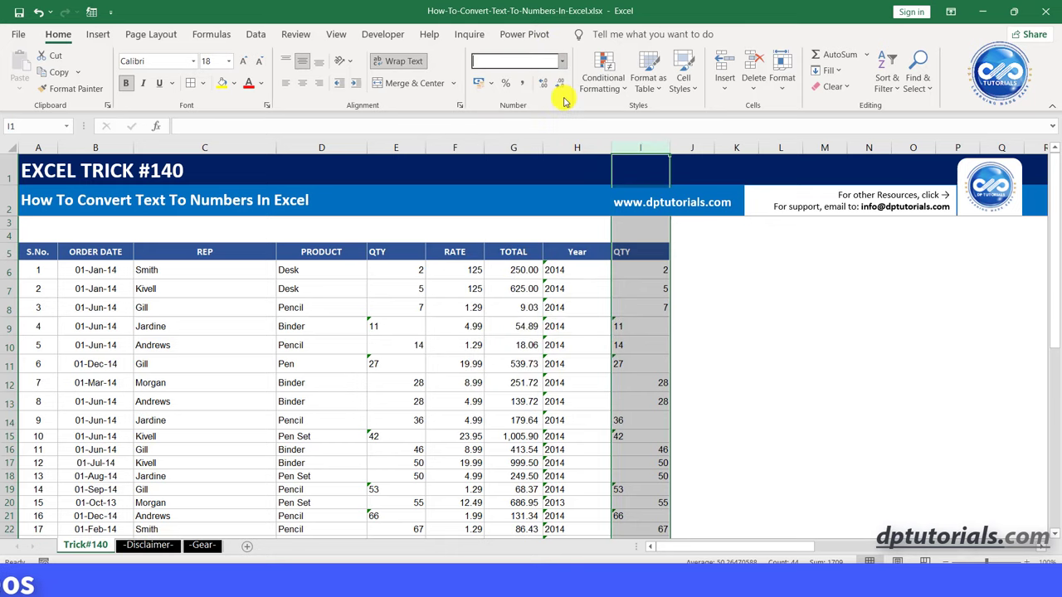
{"action": "left_click", "coordinate": [417, 328]}
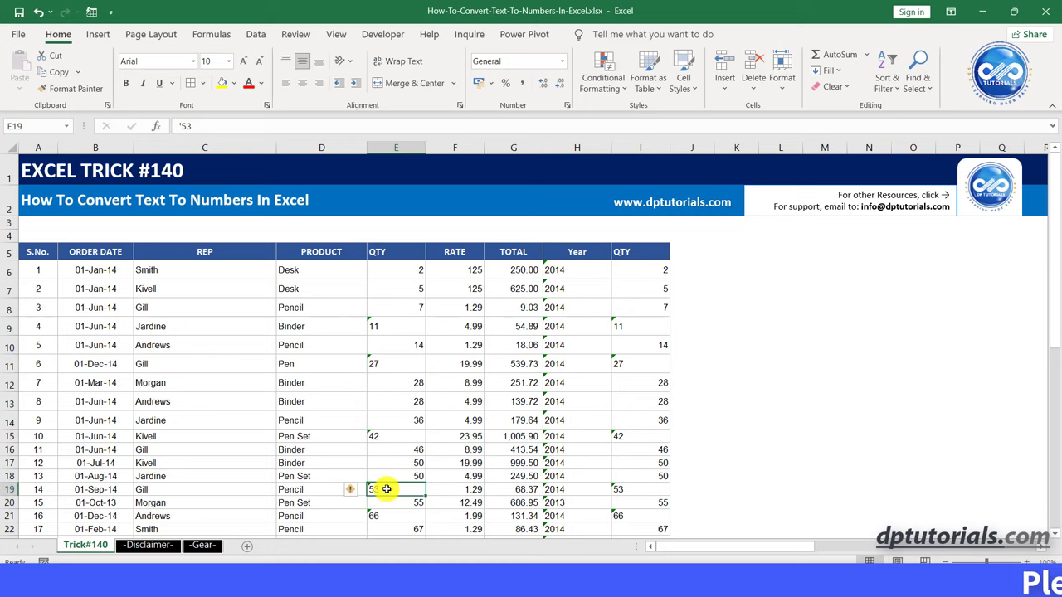
Use E9's error-checking warning to Convert to Number, turning its text 11 numeric
{"action": "scroll", "coordinate": [386, 490], "scroll_direction": "down", "scroll_amount": 2}
{"action": "scroll", "coordinate": [396, 417], "scroll_direction": "up", "scroll_amount": 2}
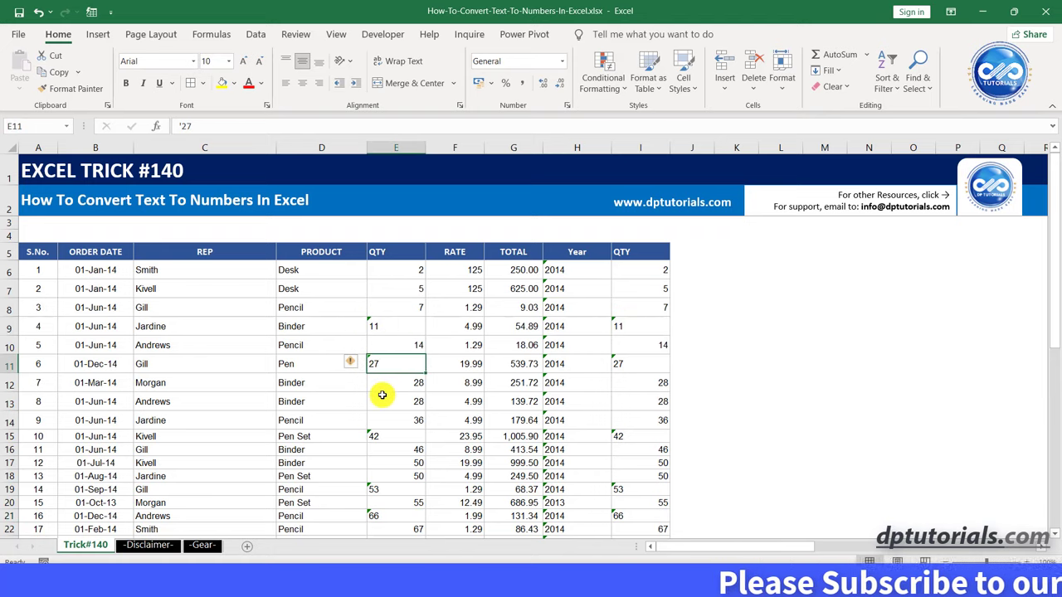
{"action": "left_click", "coordinate": [396, 324]}
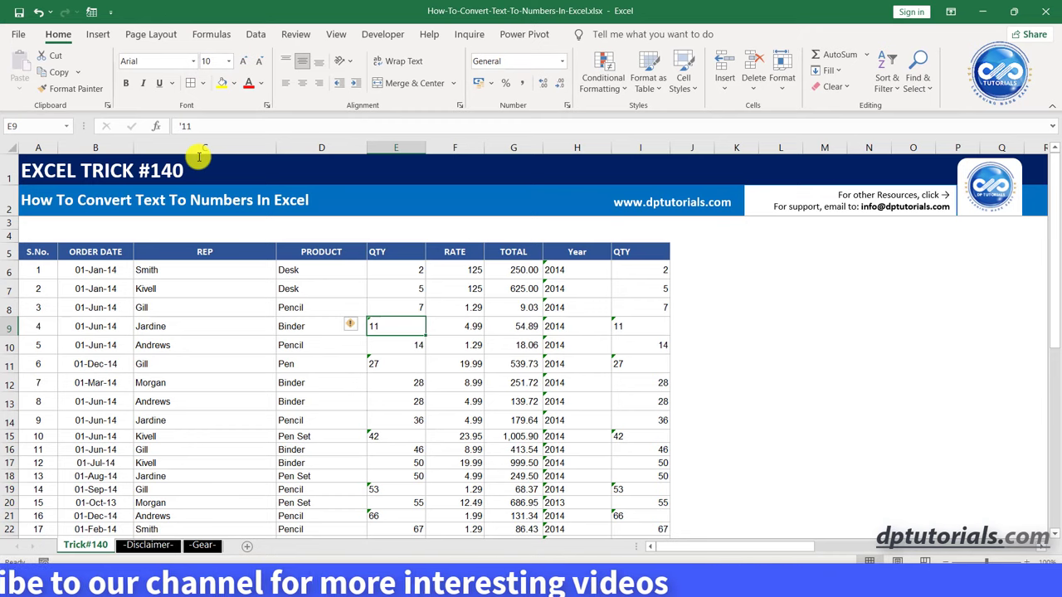
{"action": "left_click", "coordinate": [355, 327]}
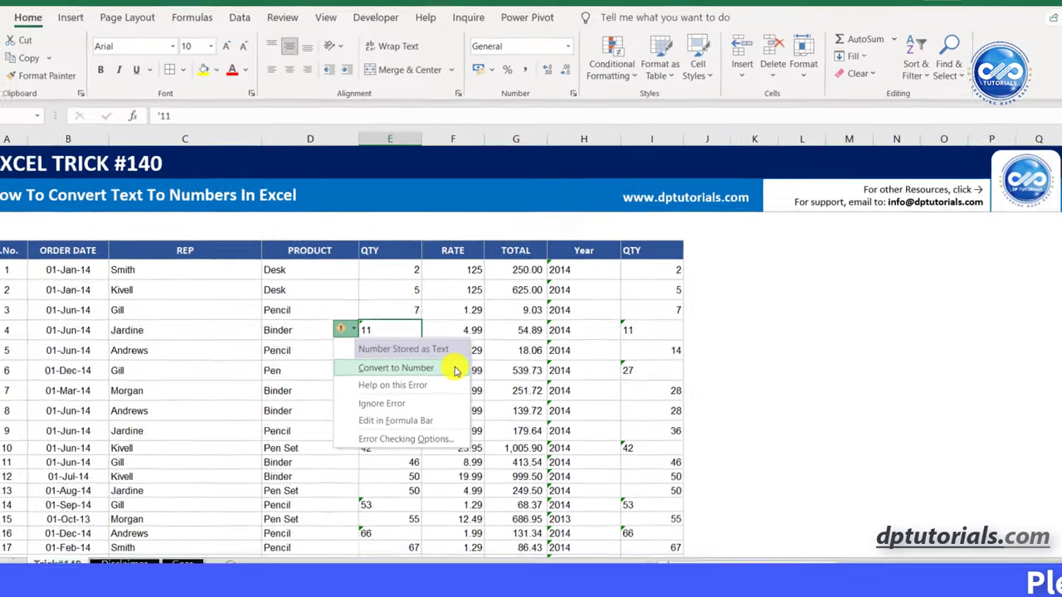
{"action": "left_click", "coordinate": [448, 395]}
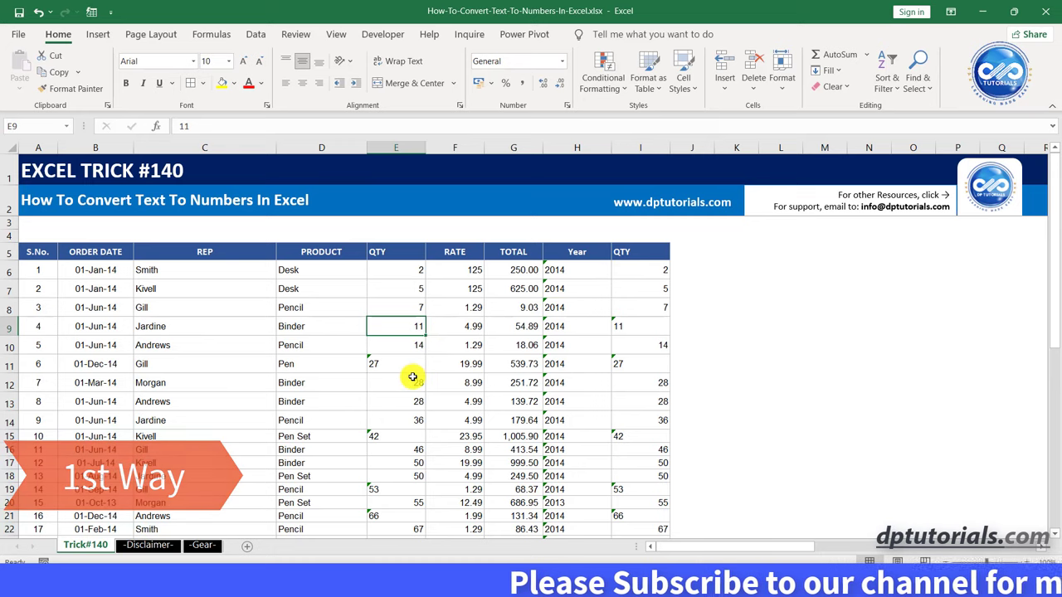
Enter a helper value 1 in cell K6 and copy it
{"action": "scroll", "coordinate": [413, 377], "scroll_direction": "down", "scroll_amount": 1}
{"action": "scroll", "coordinate": [412, 377], "scroll_direction": "down", "scroll_amount": 3}
{"action": "scroll", "coordinate": [414, 374], "scroll_direction": "up", "scroll_amount": 4}
{"action": "left_click", "coordinate": [736, 270]}
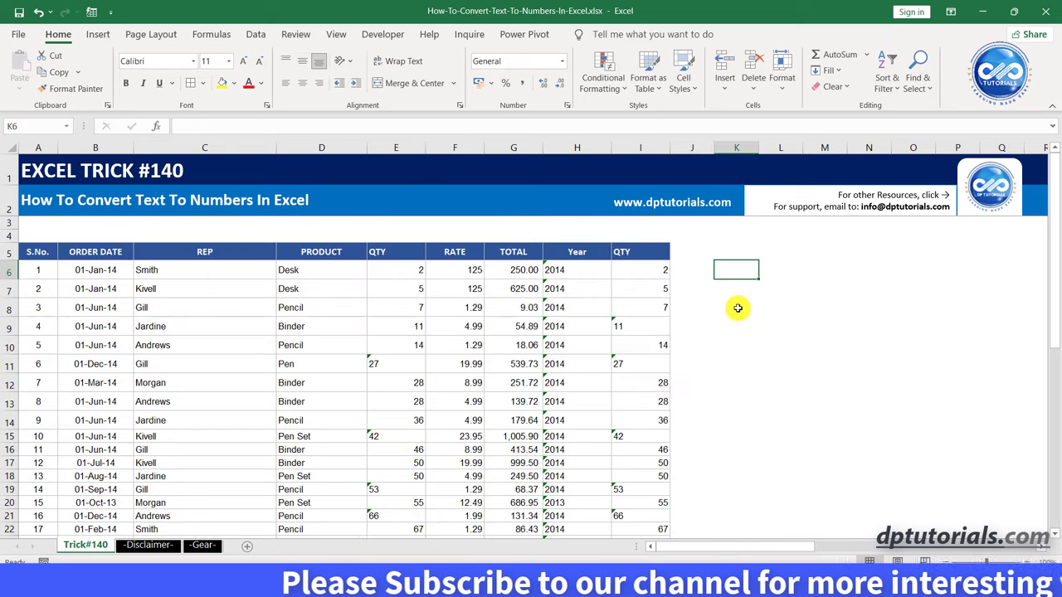
{"action": "type", "text": "1"}
{"action": "key", "text": "Return"}
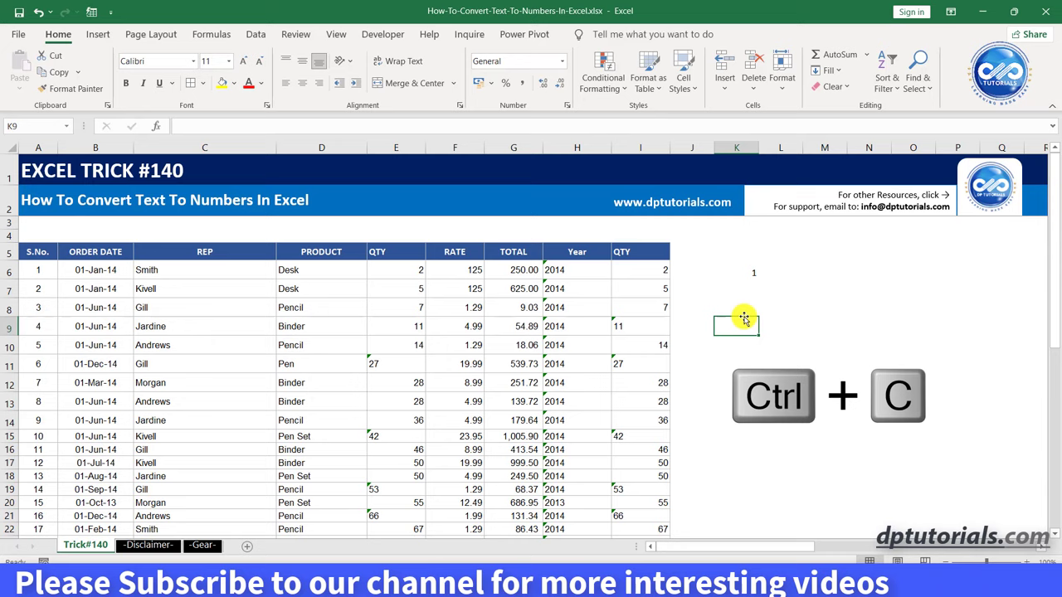
{"action": "left_click", "coordinate": [743, 273]}
{"action": "key", "text": "ctrl+c"}
Paste Special with Multiply onto E6 through the last QTY value, converting column E to numbers
{"action": "left_click", "coordinate": [413, 273]}
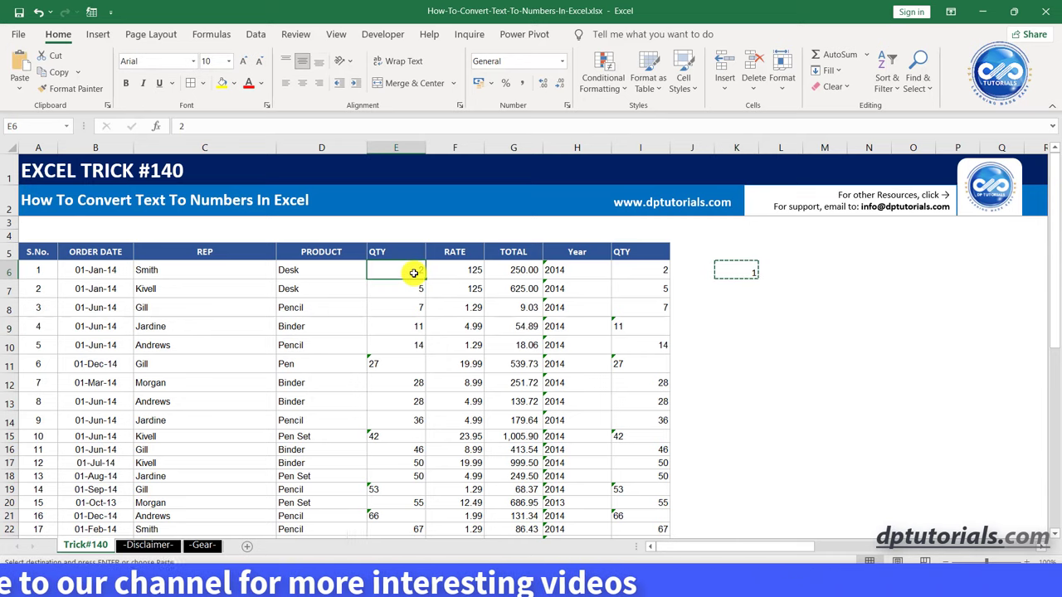
{"action": "key", "text": "ctrl+shift+Down"}
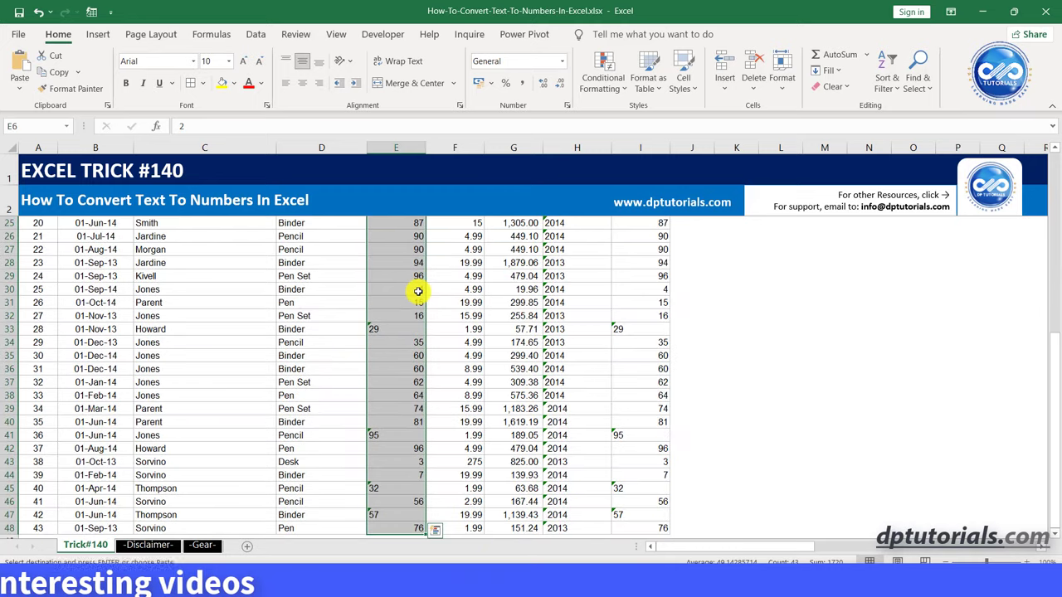
{"action": "right_click", "coordinate": [418, 292]}
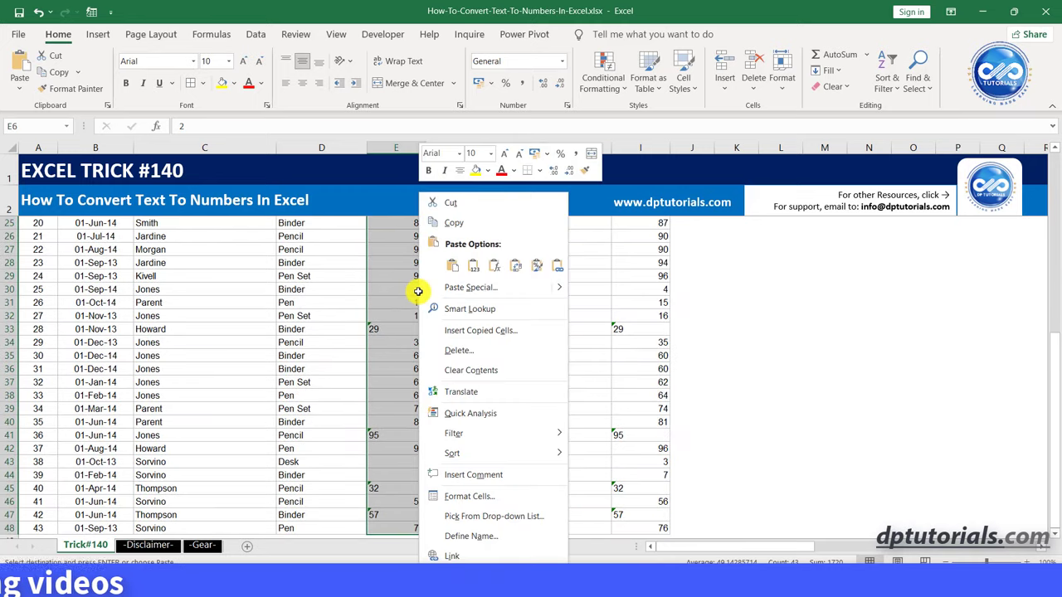
{"action": "left_click", "coordinate": [452, 290]}
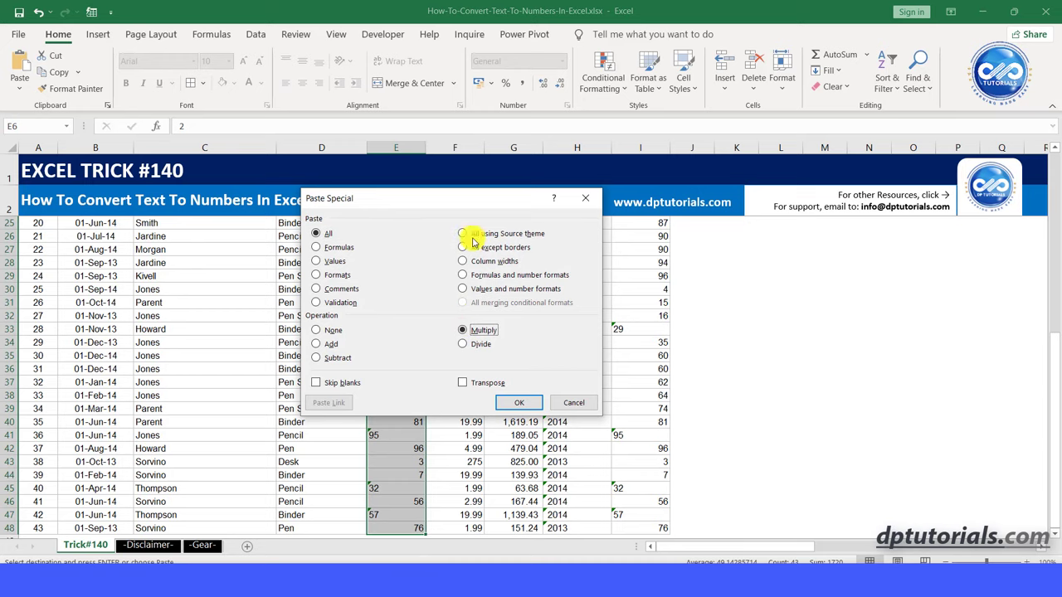
{"action": "left_click_drag", "start_coordinate": [474, 203], "coordinate": [688, 176]}
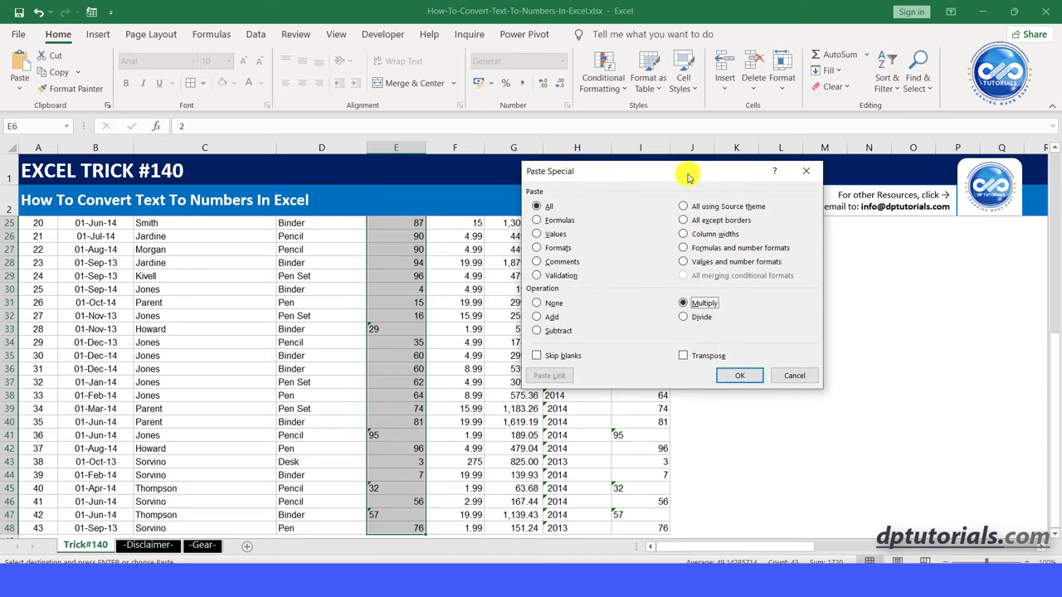
{"action": "left_click", "coordinate": [736, 377]}
{"action": "scroll", "coordinate": [412, 348], "scroll_direction": "up", "scroll_amount": 7}
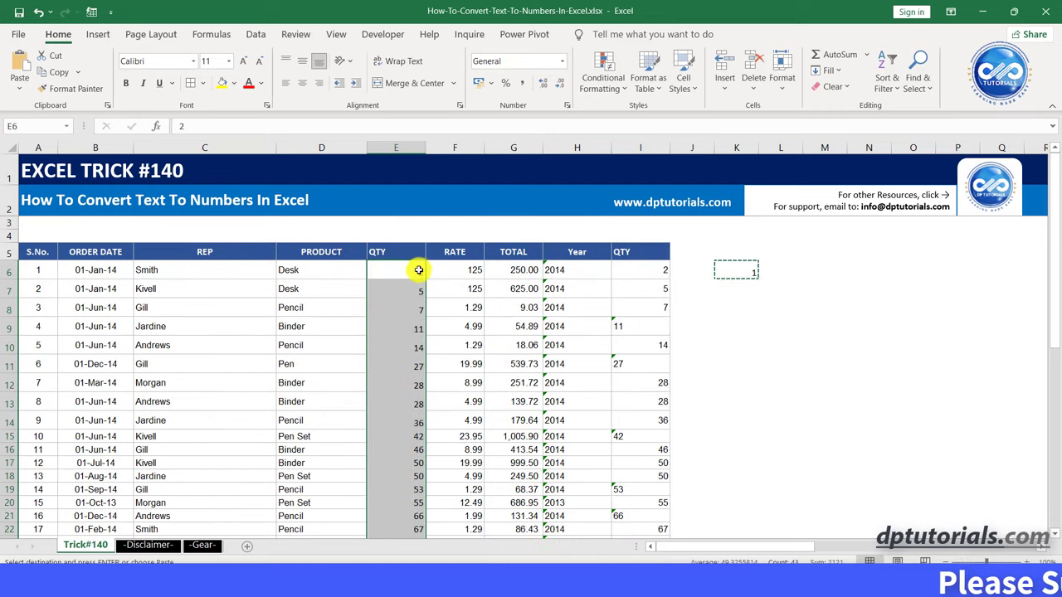
{"action": "left_click", "coordinate": [432, 345]}
{"action": "scroll", "coordinate": [398, 304], "scroll_direction": "down", "scroll_amount": 10}
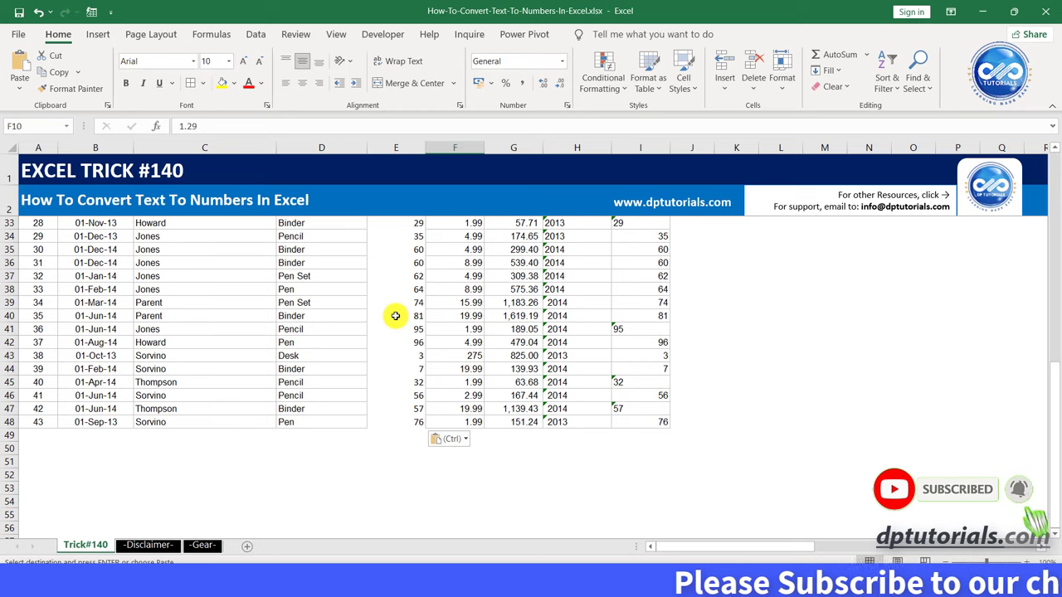
{"action": "scroll", "coordinate": [395, 316], "scroll_direction": "up", "scroll_amount": 10}
{"action": "left_click", "coordinate": [520, 321]}
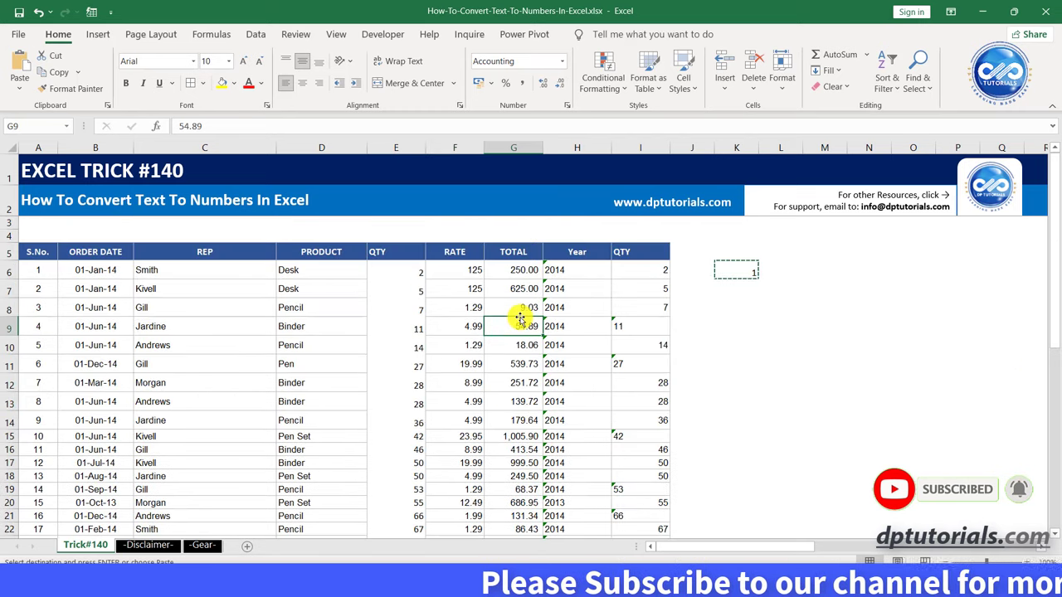
{"action": "key", "text": "Escape"}
Run Data > Text to Columns on column I with default settings to make its QTY values numeric
{"action": "left_click", "coordinate": [643, 147]}
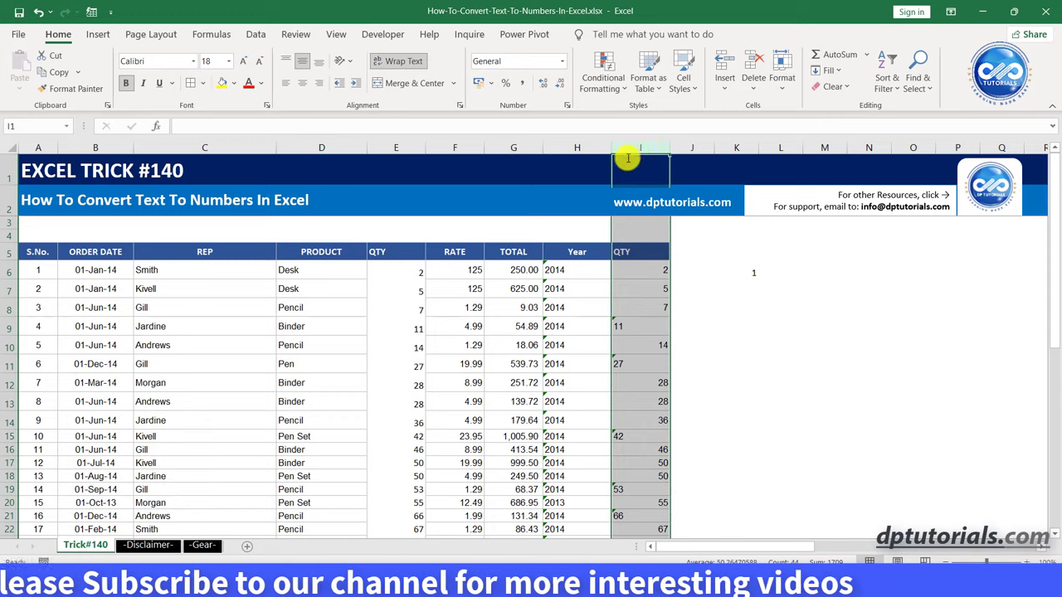
{"action": "left_click", "coordinate": [263, 38]}
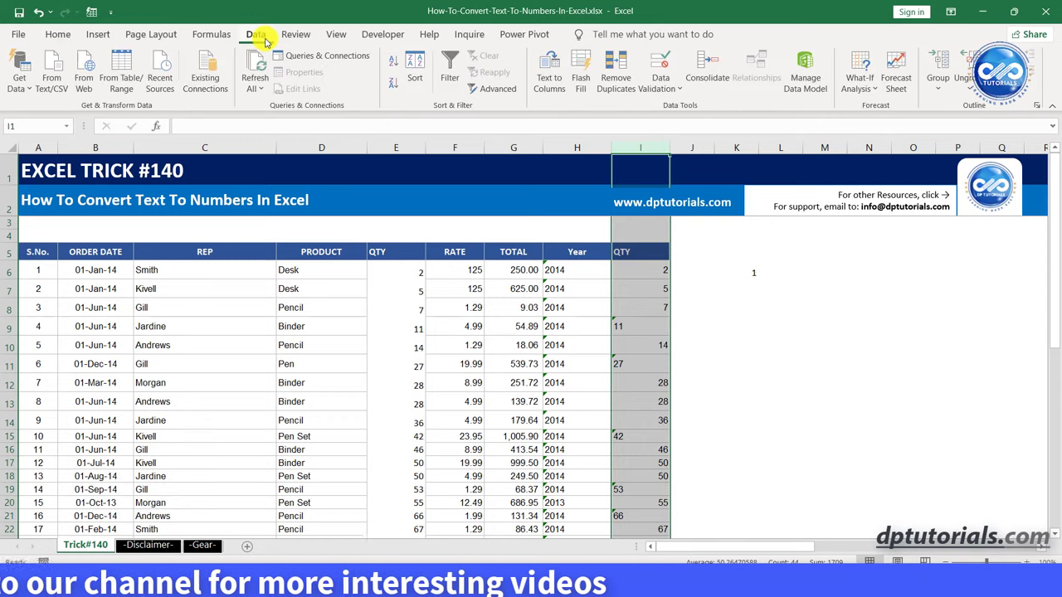
{"action": "left_click", "coordinate": [551, 68]}
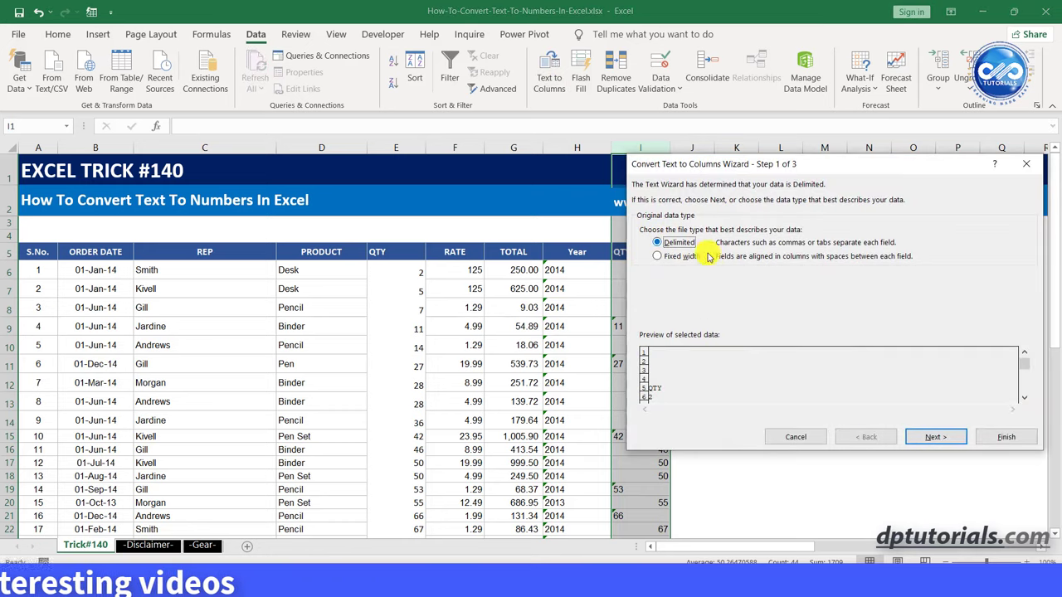
{"action": "left_click", "coordinate": [1005, 437]}
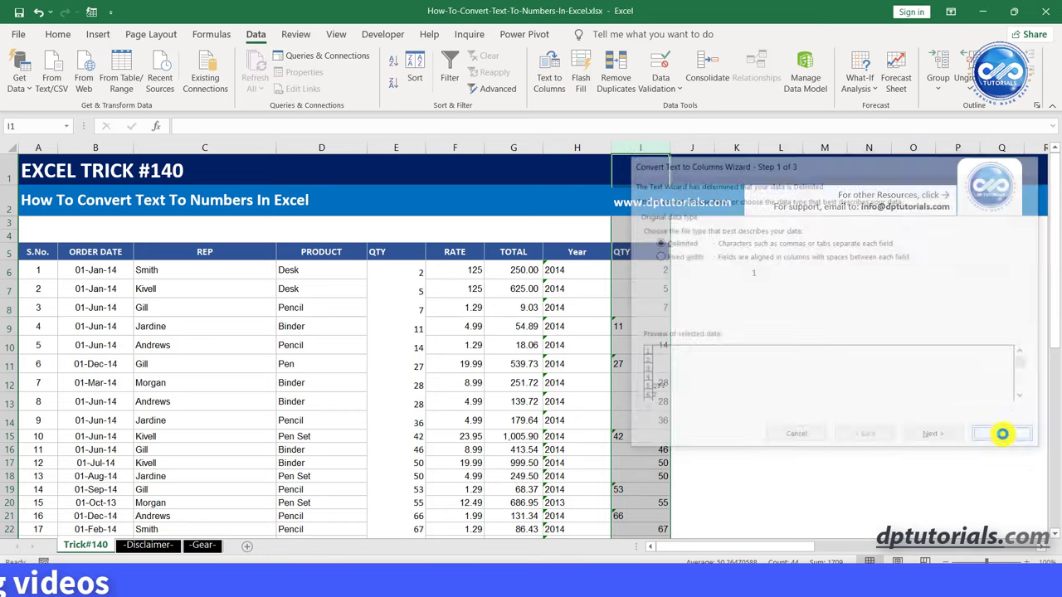
{"action": "left_click", "coordinate": [656, 267]}
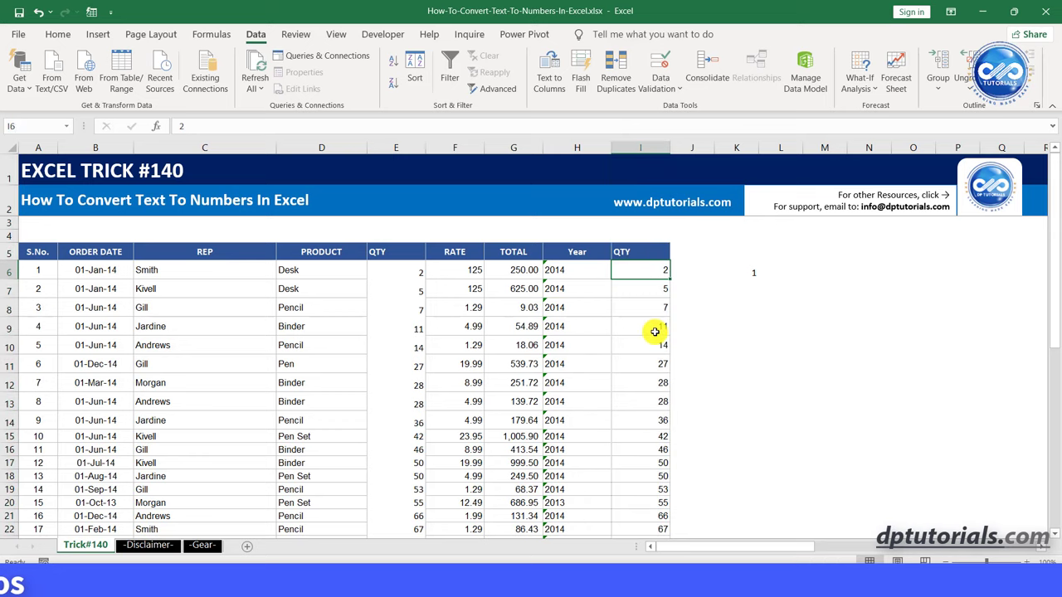
{"action": "scroll", "coordinate": [654, 332], "scroll_direction": "down", "scroll_amount": 8}
{"action": "scroll", "coordinate": [654, 332], "scroll_direction": "down", "scroll_amount": 1}
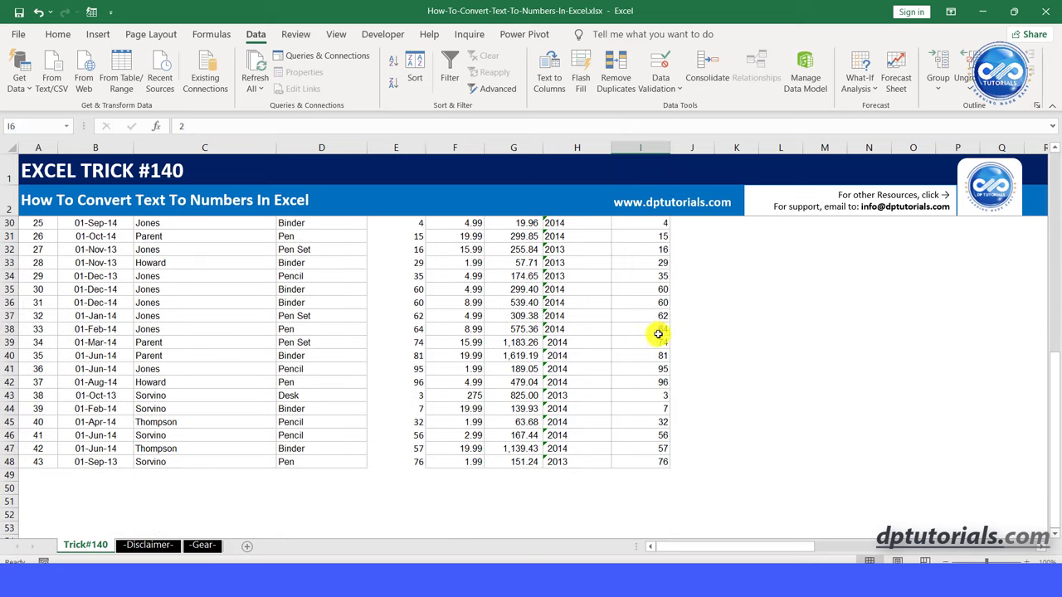
{"action": "scroll", "coordinate": [649, 394], "scroll_direction": "up", "scroll_amount": 9}
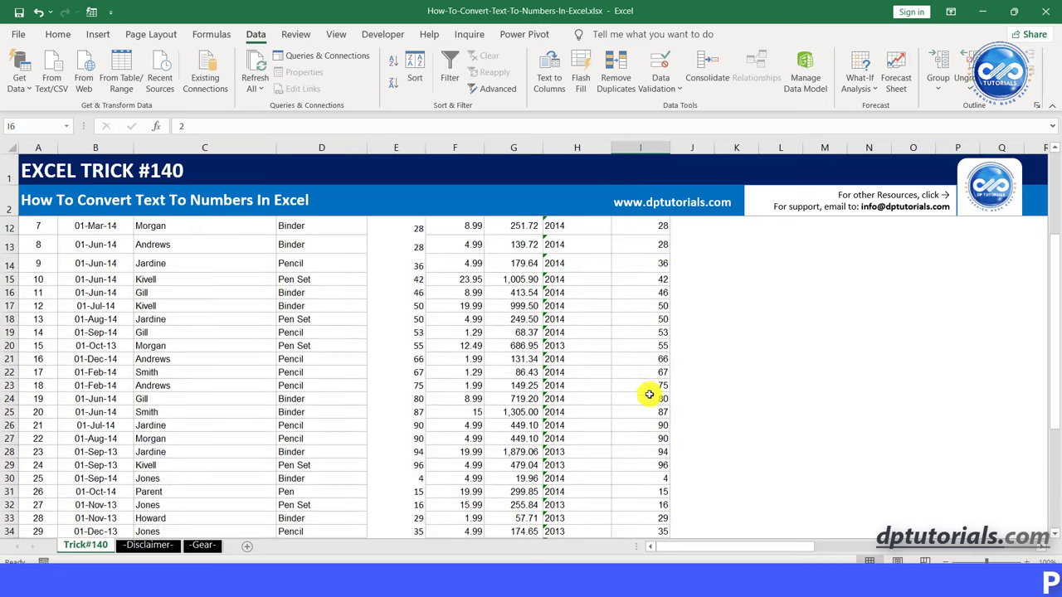
{"action": "left_click", "coordinate": [640, 147]}
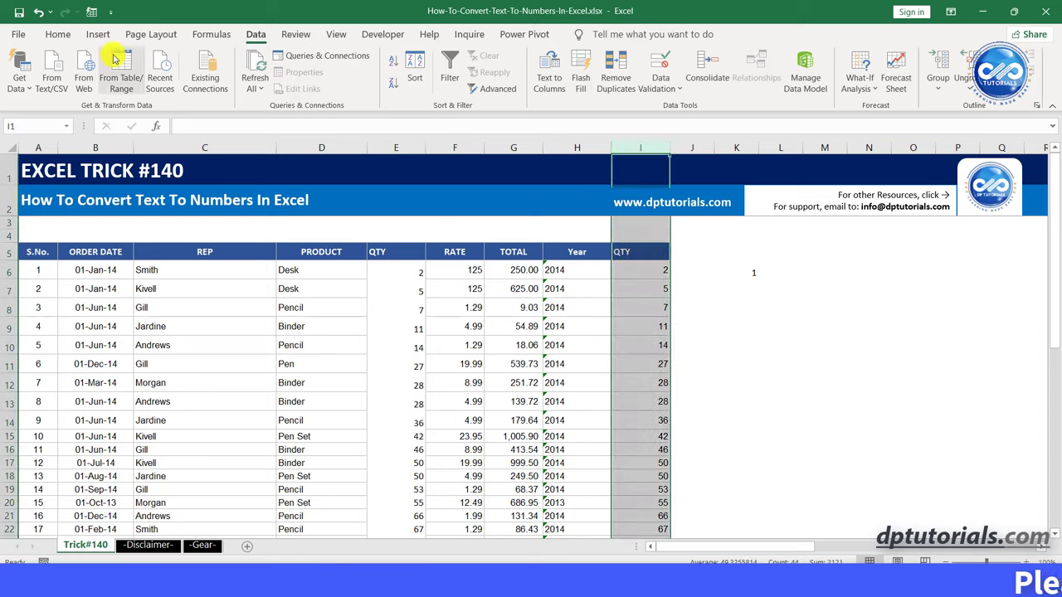
Copy column I's formatting onto column E with the Format Painter
{"action": "left_click", "coordinate": [60, 34]}
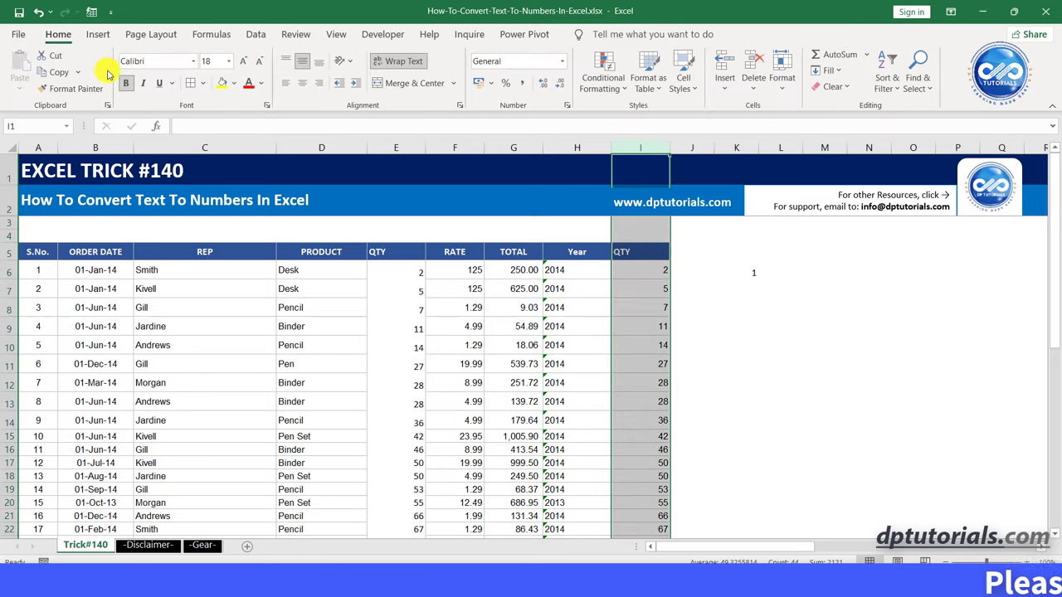
{"action": "left_click", "coordinate": [404, 149]}
{"action": "left_click", "coordinate": [464, 308]}
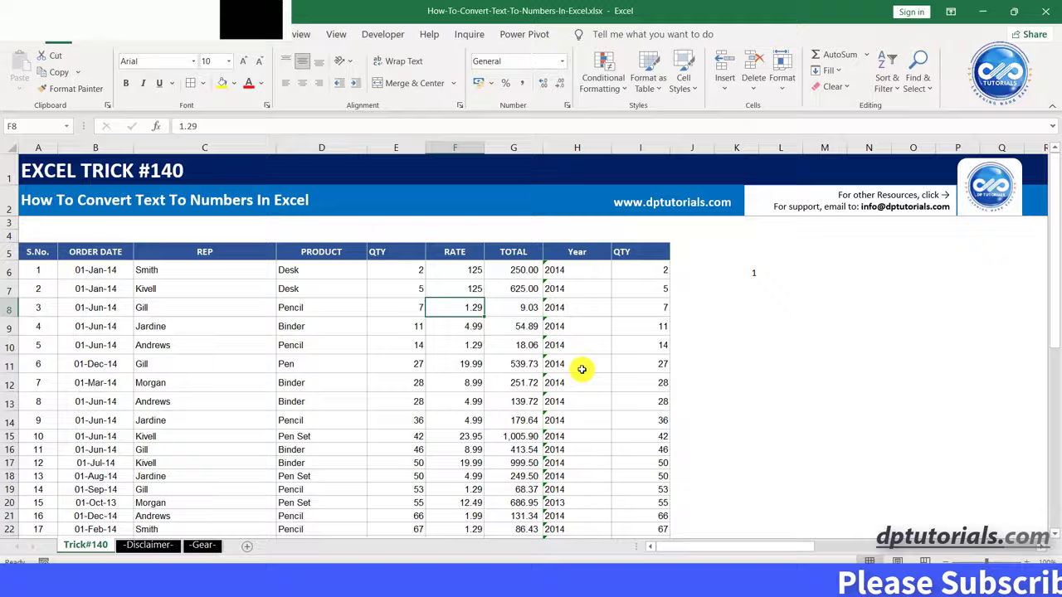